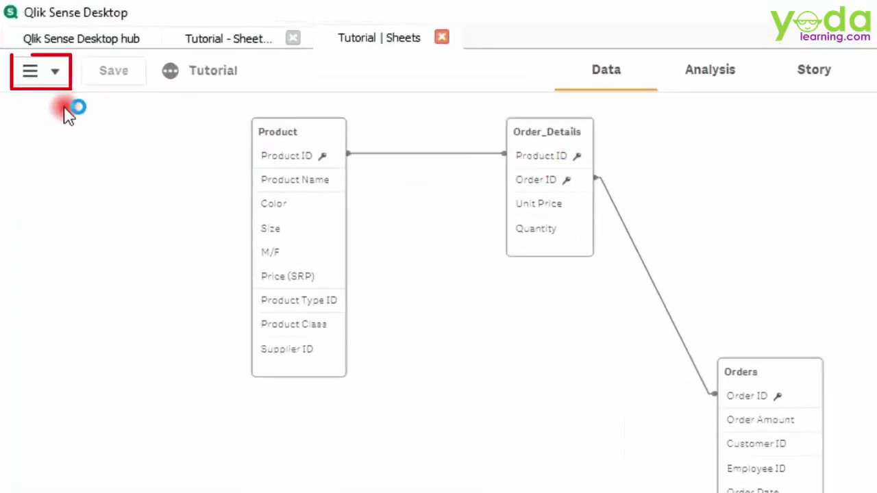
# Switch to the Data manager, which lists the Orders, Product and Order_Details tables.
pyautogui.click(48, 81)
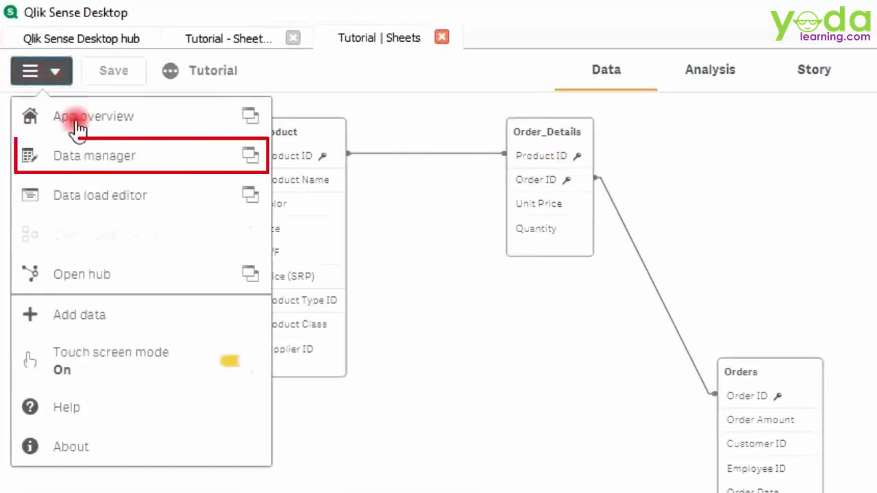
pyautogui.click(244, 159)
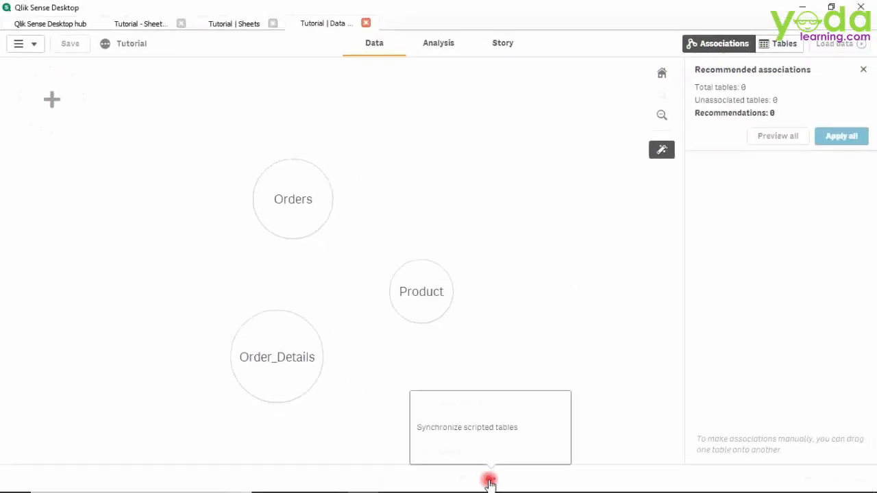
# Synchronize scripted tables and choose Customer.qvd from the RAW_QVD_Path folder on this computer.
pyautogui.click(481, 437)
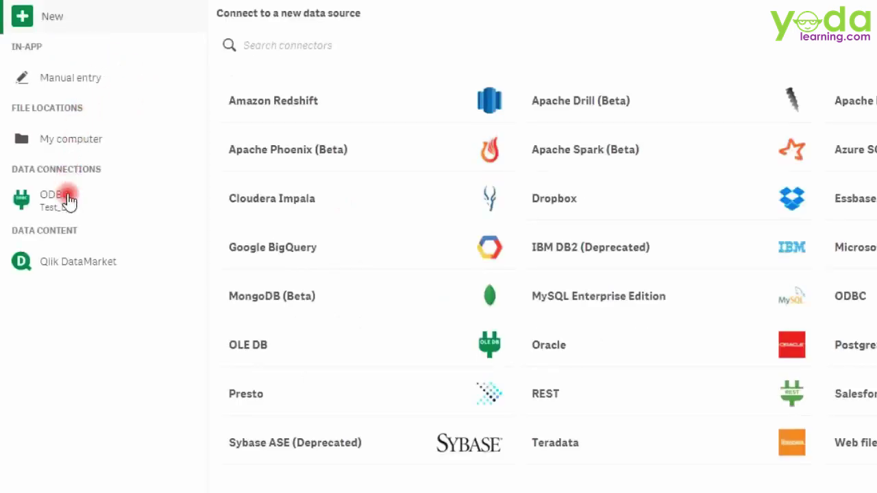
pyautogui.click(87, 141)
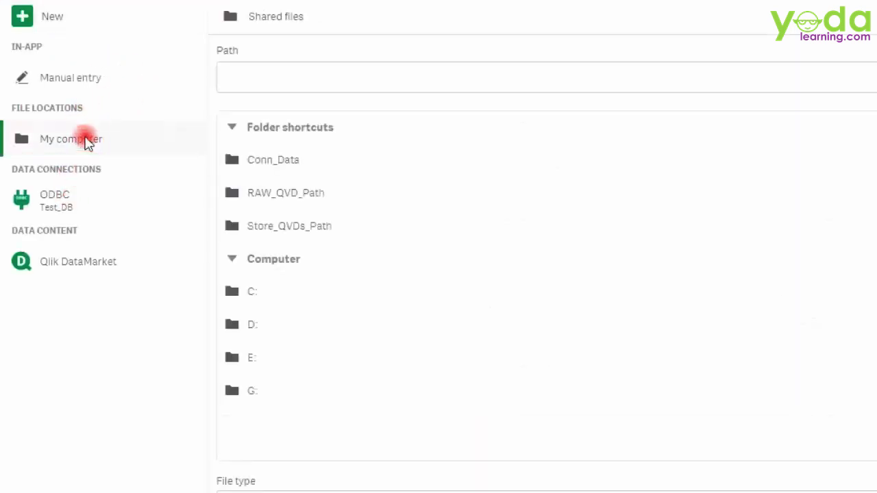
pyautogui.click(298, 193)
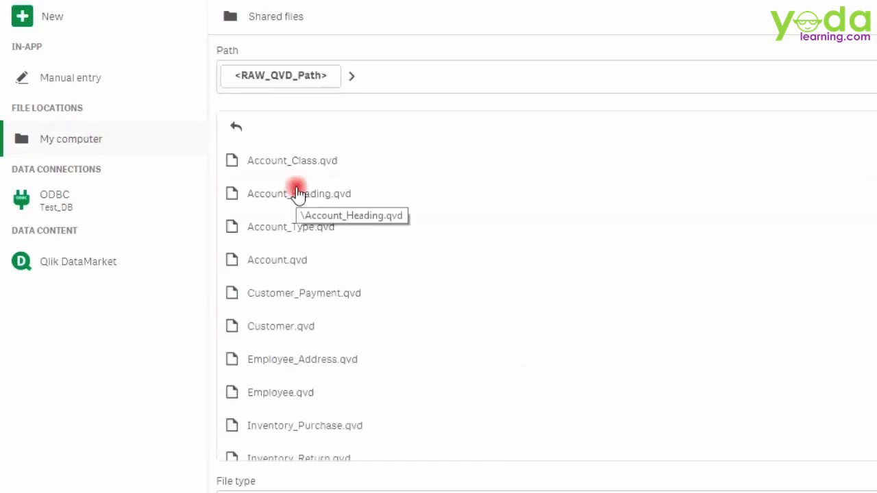
pyautogui.click(334, 336)
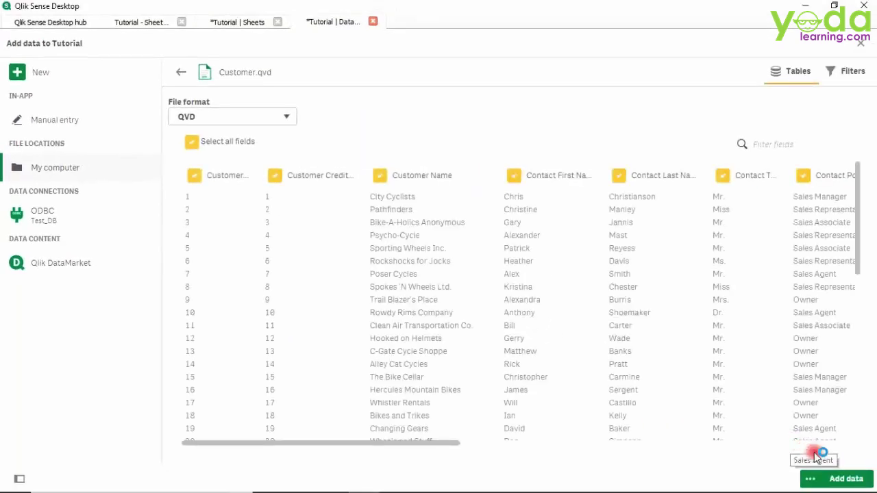
# Add the Customer table and link it to Orders on Customer ID.
pyautogui.click(840, 480)
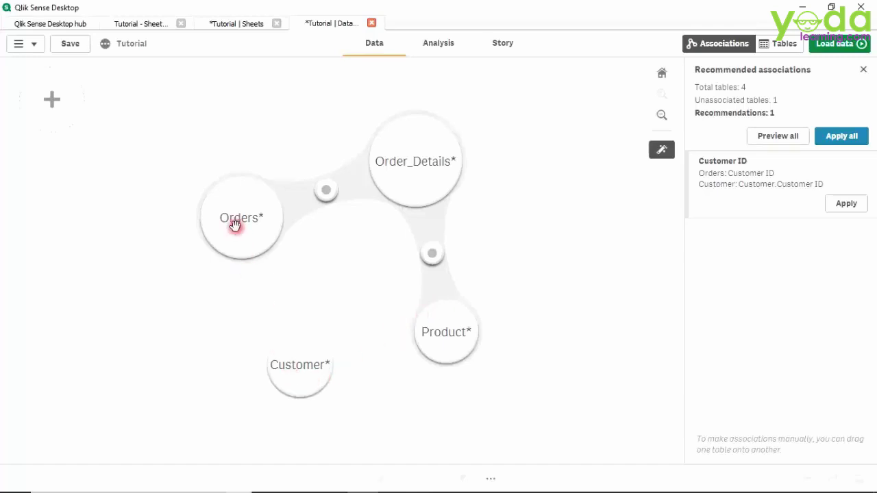
pyautogui.click(311, 366)
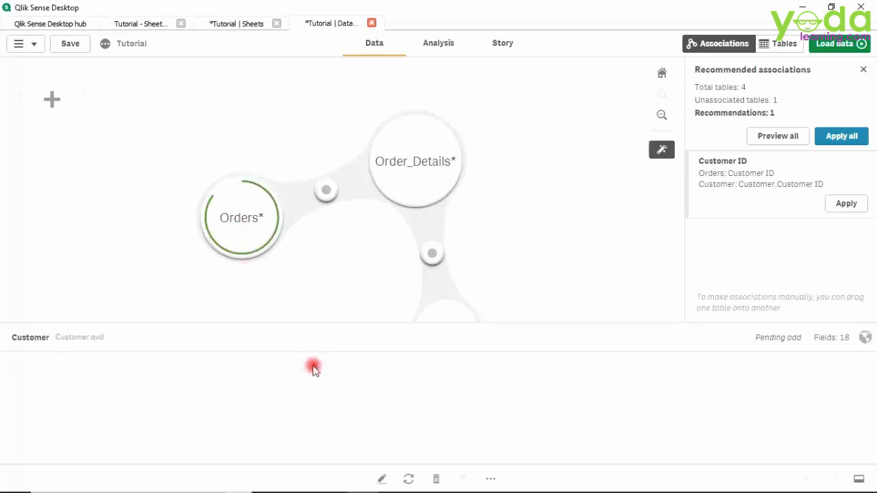
pyautogui.moveTo(311, 272); pyautogui.dragTo(268, 158)
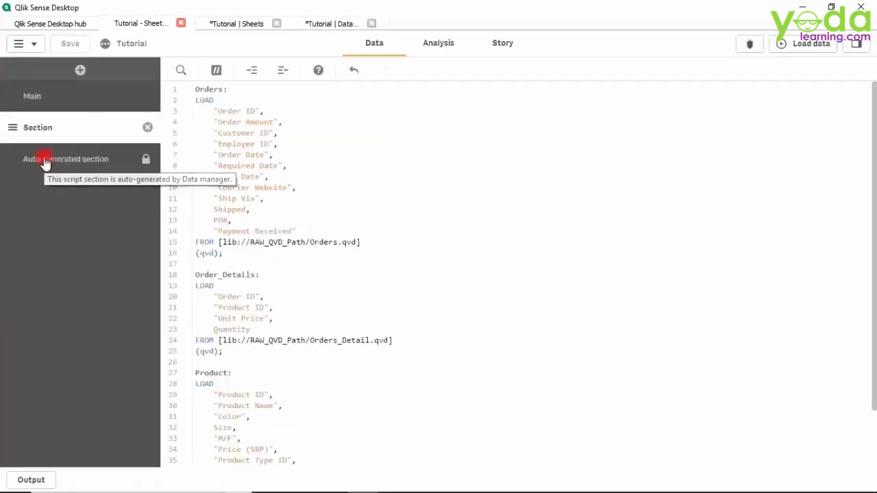
# Unlock the Auto-generated section of the load script and confirm.
pyautogui.click(44, 161)
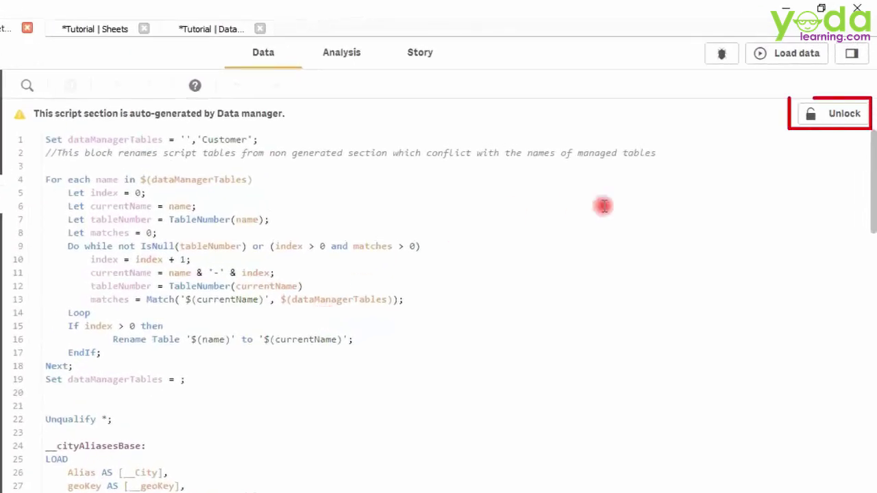
pyautogui.click(848, 120)
pyautogui.click(830, 217)
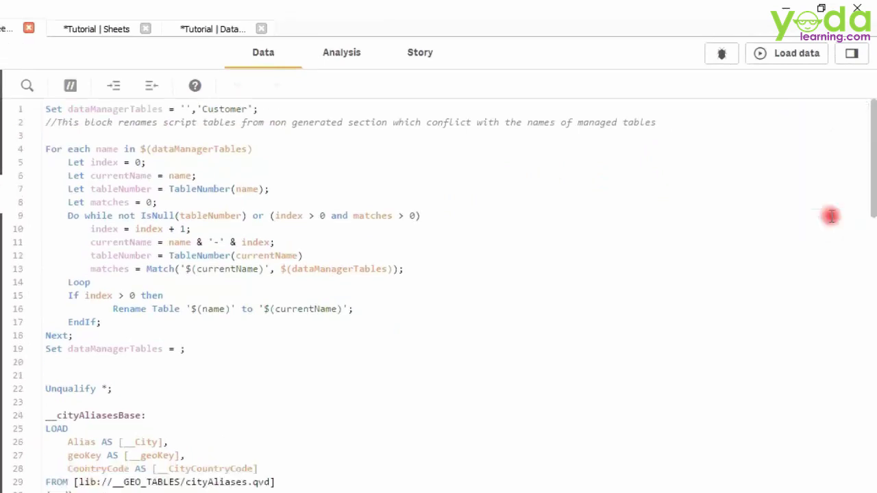